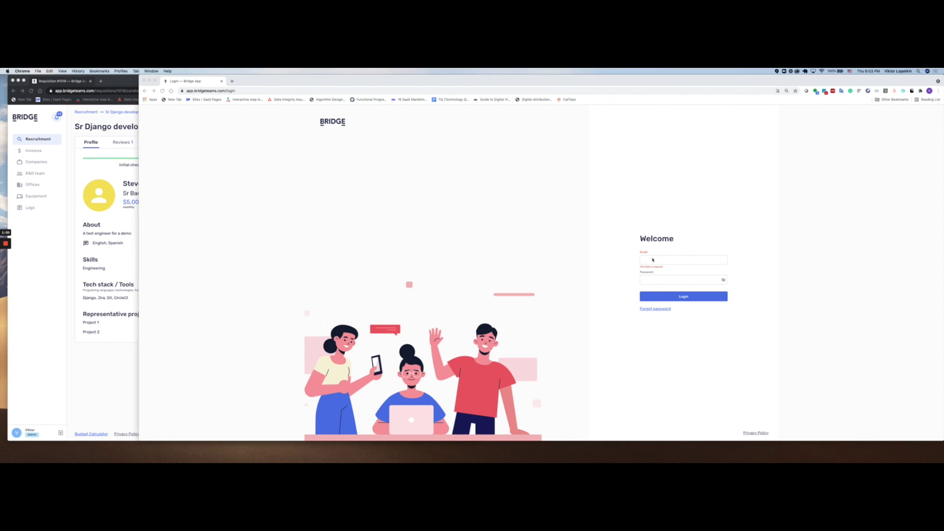
Step: Log into Bridge in the second window with the hiring manager's email and password
{"action": "left_click", "coordinate": [654, 262]}
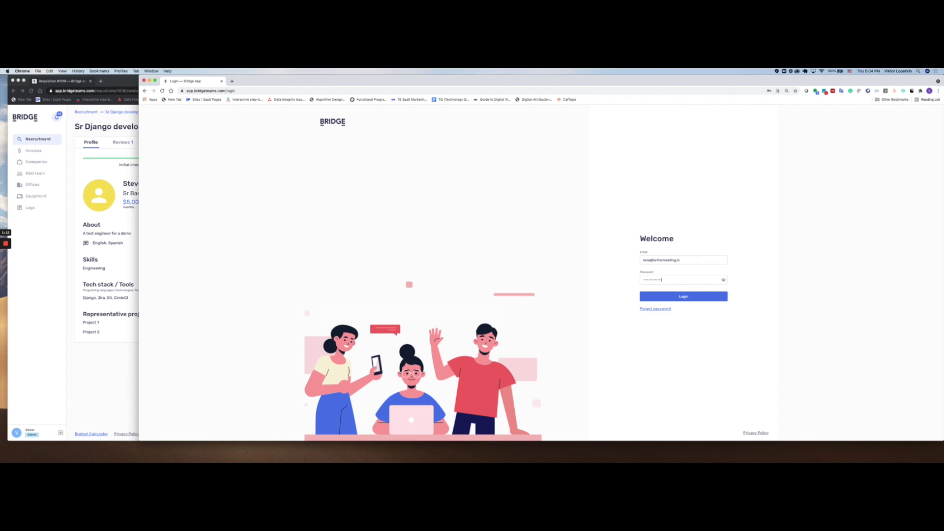
{"action": "left_click", "coordinate": [678, 296]}
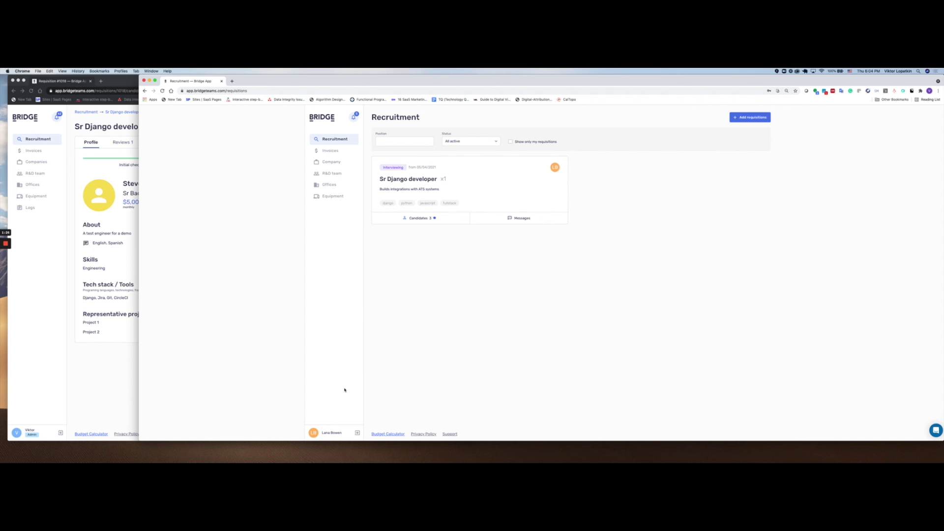
Step: Disconnect the Google Calendar on My profile, check the recruiter calendar preview, and start reconnecting it
{"action": "left_click", "coordinate": [331, 433]}
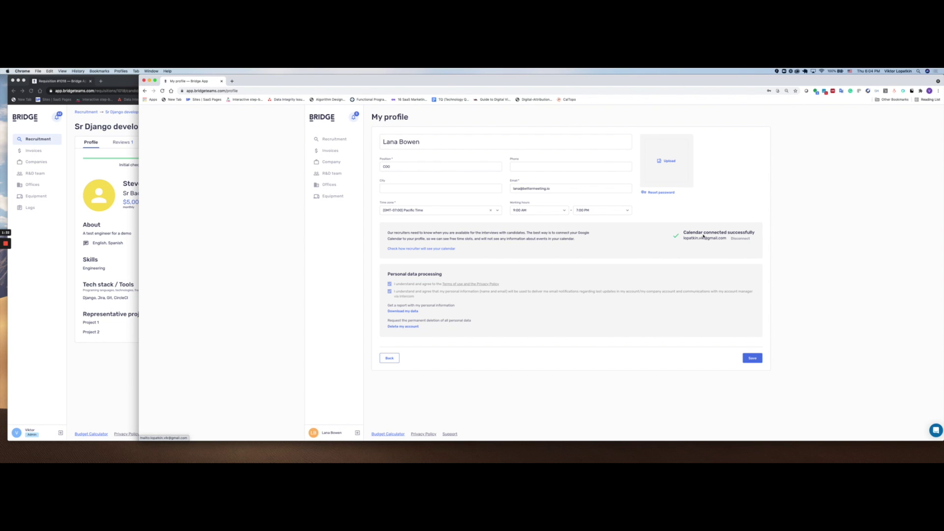
{"action": "left_click", "coordinate": [738, 239]}
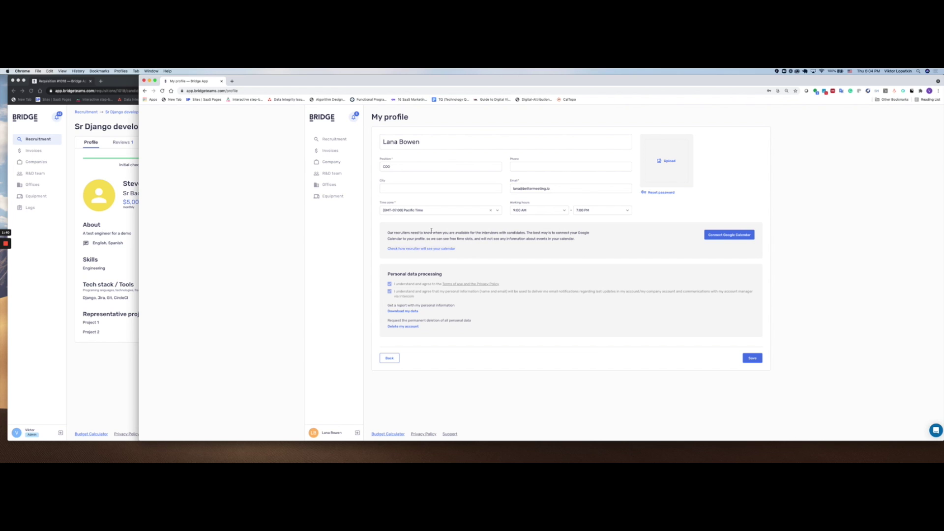
{"action": "left_click", "coordinate": [397, 248]}
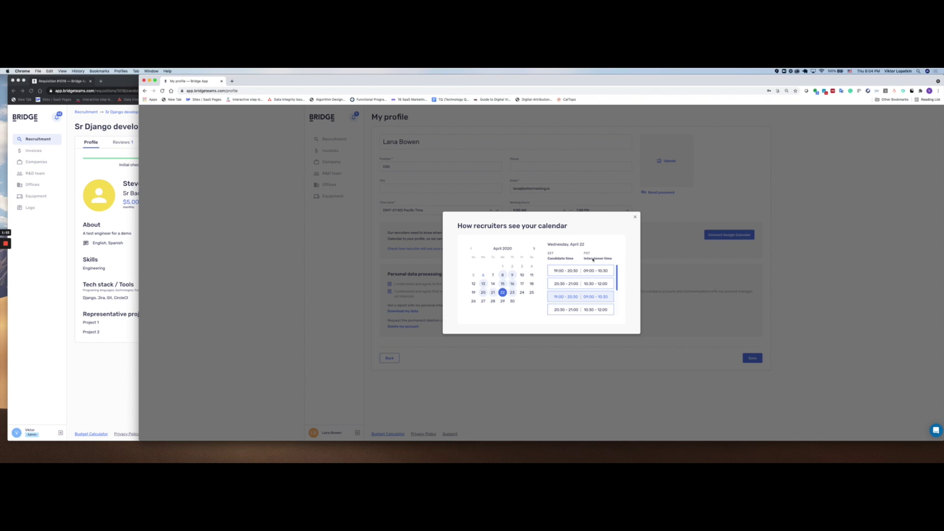
{"action": "left_click", "coordinate": [633, 217]}
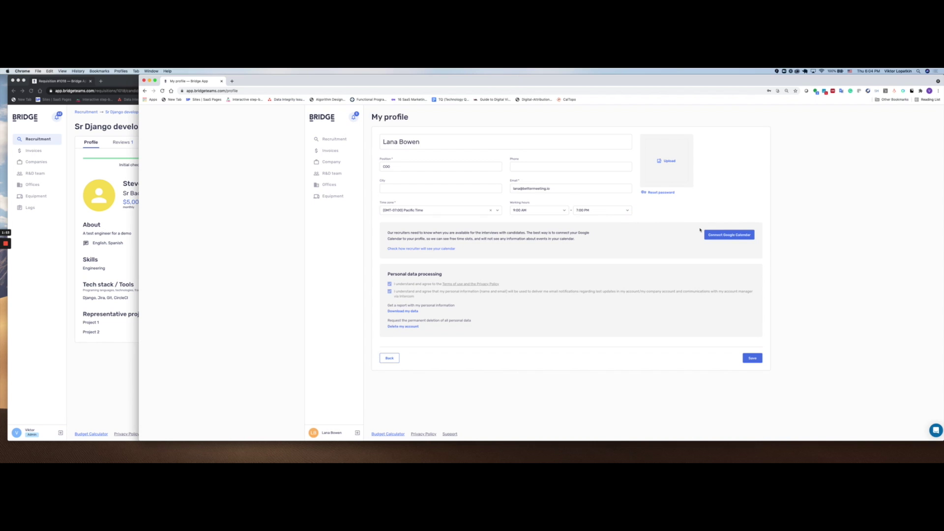
{"action": "left_click", "coordinate": [729, 235]}
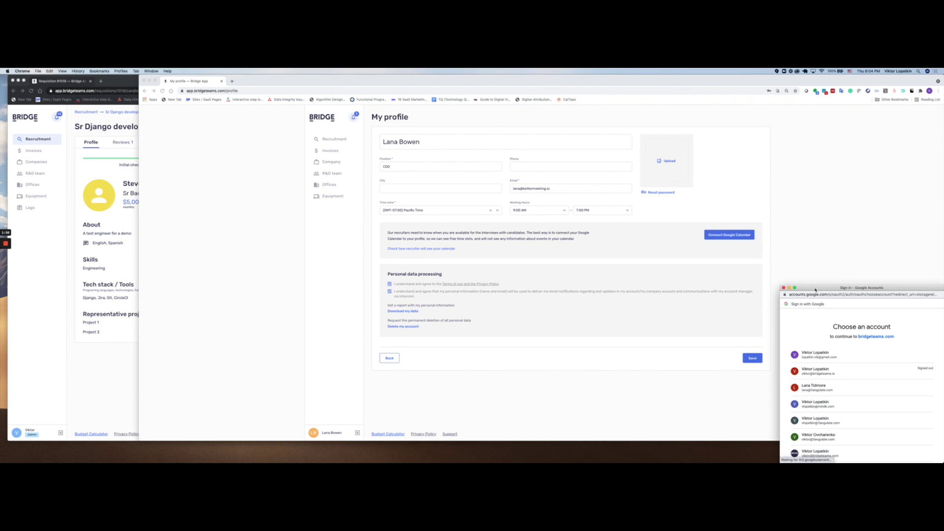
Step: Choose the Google account and proceed past the unverified-app warning to bridgeteams.com (unsafe)
{"action": "left_click_drag", "start_coordinate": [817, 286], "coordinate": [527, 153]}
{"action": "scroll", "coordinate": [561, 240], "scroll_direction": "down", "scroll_amount": 3}
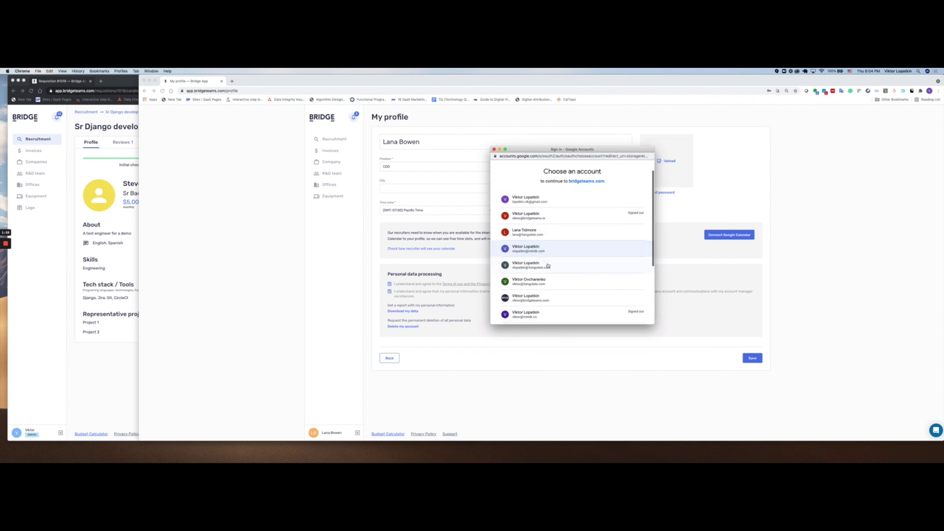
{"action": "scroll", "coordinate": [548, 265], "scroll_direction": "down", "scroll_amount": 1}
{"action": "left_click", "coordinate": [541, 282]}
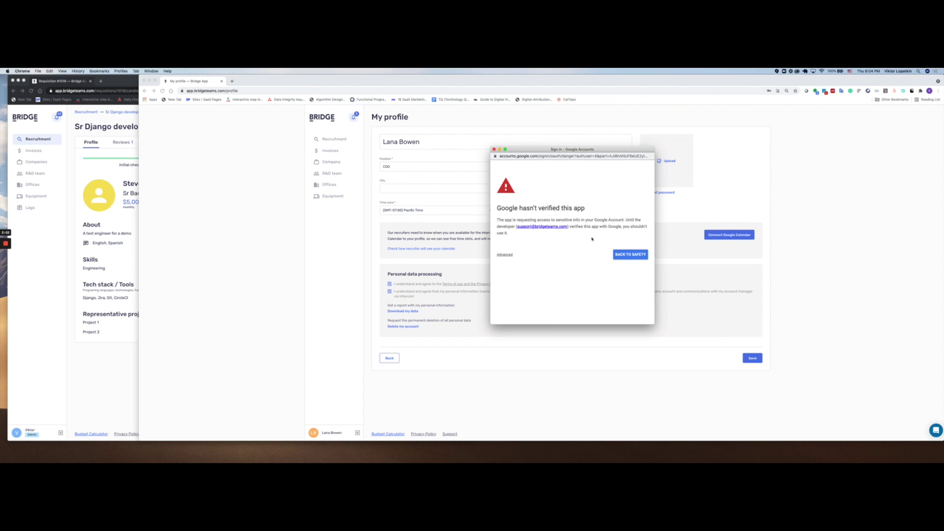
{"action": "left_click", "coordinate": [505, 255]}
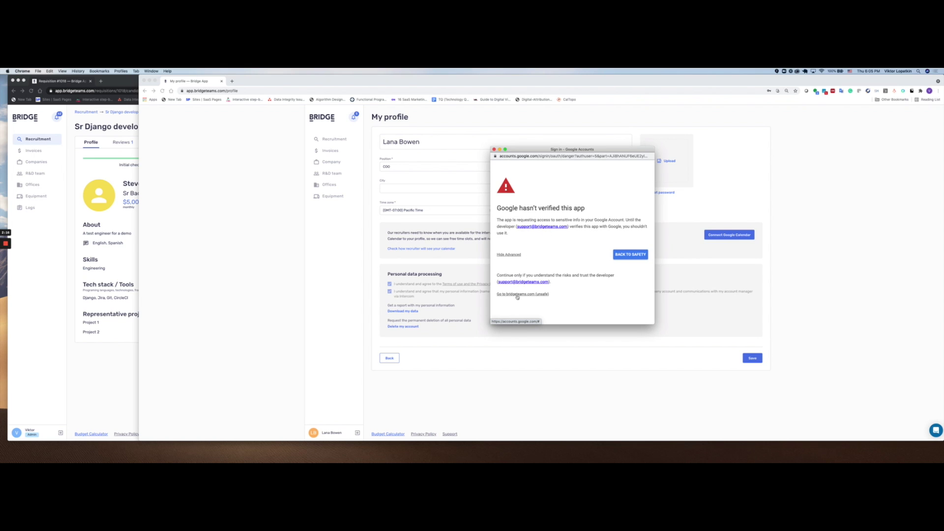
{"action": "left_click", "coordinate": [518, 295]}
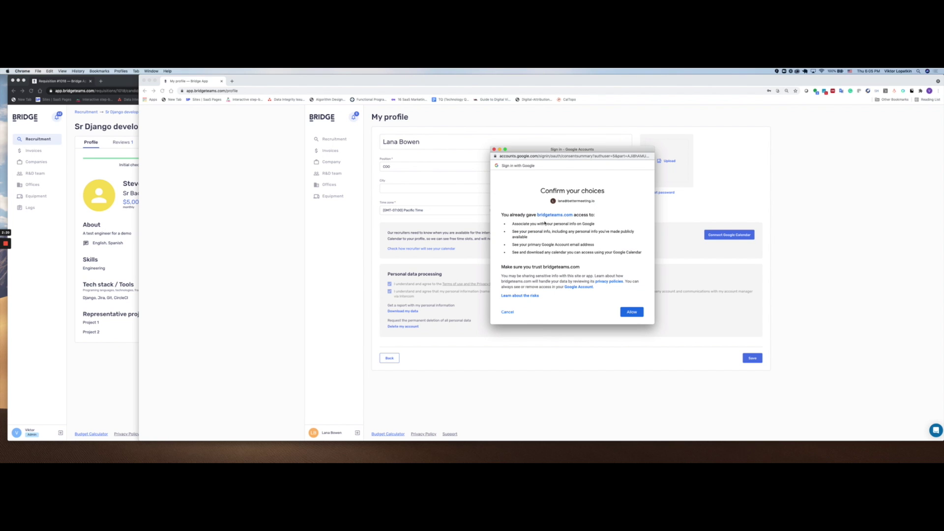
Step: Widen and lengthen the Google sign-in popup until the Cancel and Allow buttons show
{"action": "left_click_drag", "start_coordinate": [654, 207], "coordinate": [820, 210]}
{"action": "left_click_drag", "start_coordinate": [490, 208], "coordinate": [179, 204]}
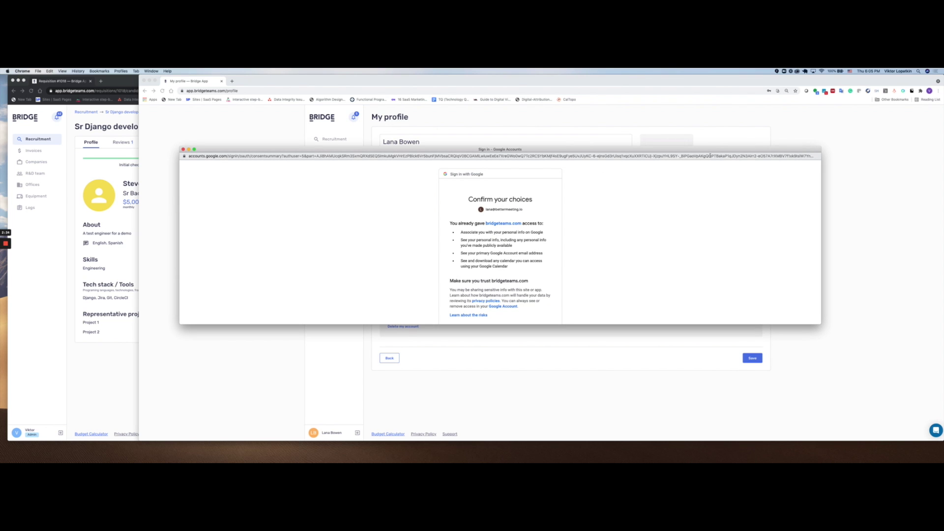
{"action": "left_click_drag", "start_coordinate": [821, 180], "coordinate": [913, 182]}
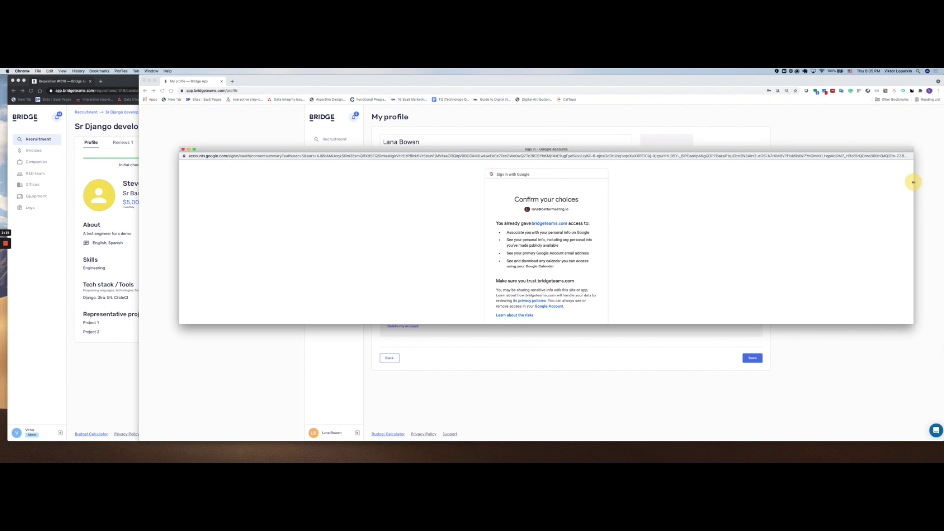
{"action": "left_click_drag", "start_coordinate": [620, 149], "coordinate": [617, 141]}
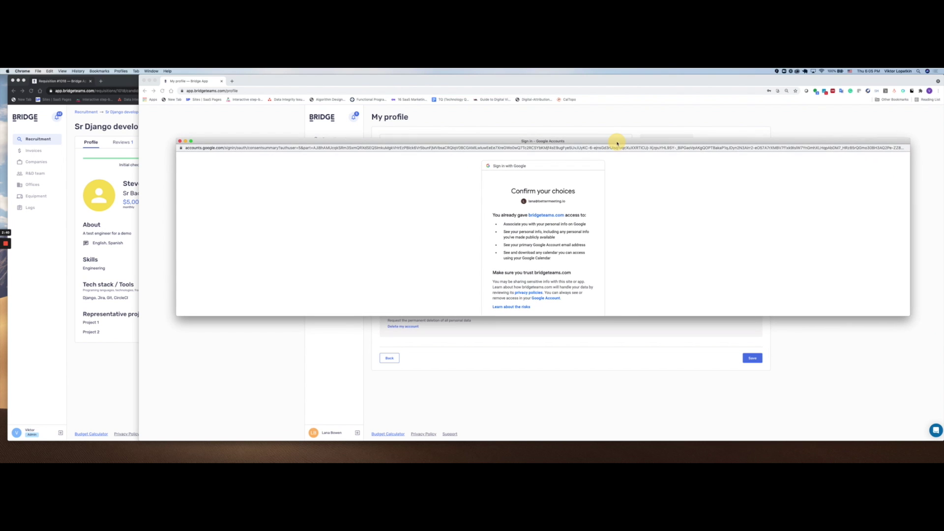
{"action": "left_click_drag", "start_coordinate": [592, 316], "coordinate": [598, 368]}
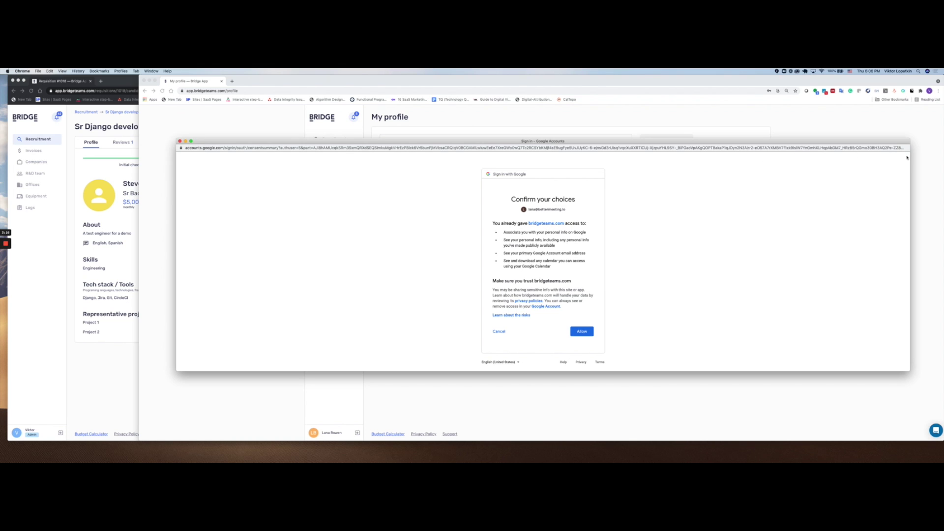
Step: Inspect the popup's address, then allow bridgeteams.com access to Google Calendar
{"action": "left_click_drag", "start_coordinate": [909, 156], "coordinate": [932, 155]}
{"action": "left_click", "coordinate": [892, 147]}
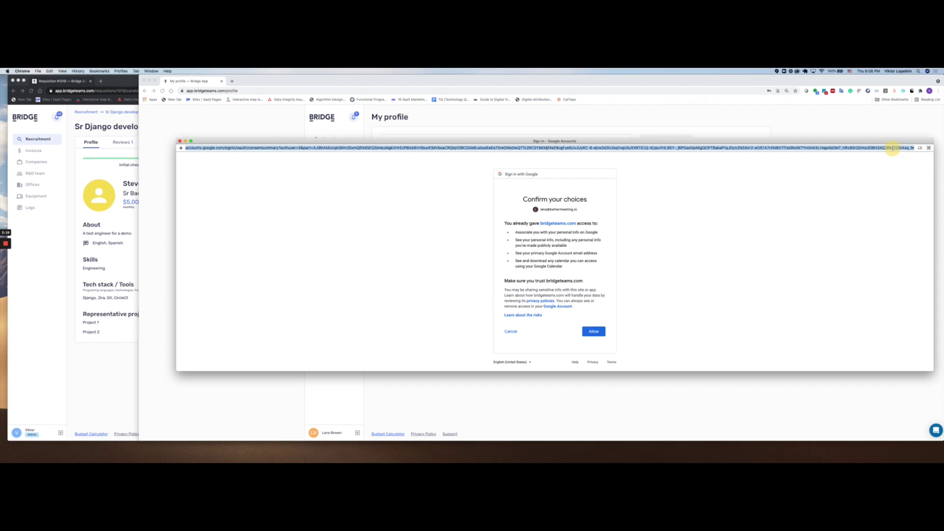
{"action": "key", "text": "Right"}
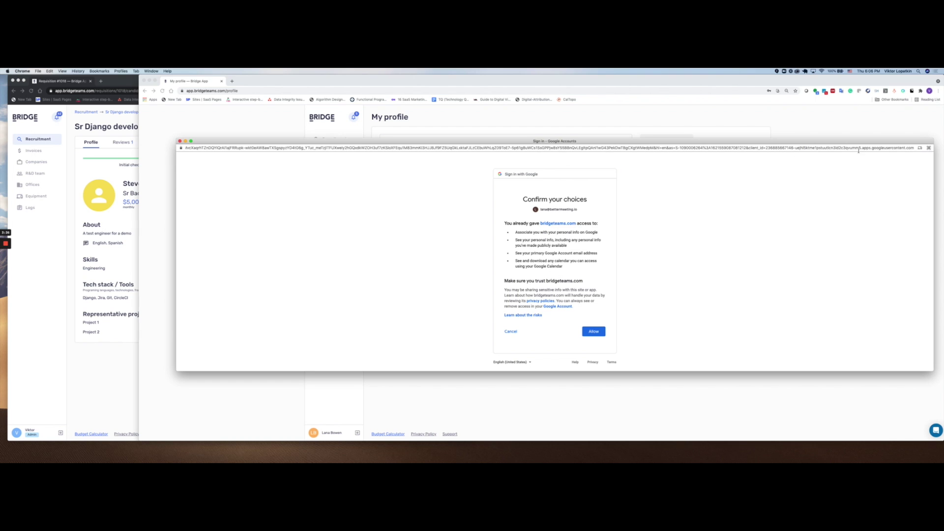
{"action": "left_click", "coordinate": [594, 332]}
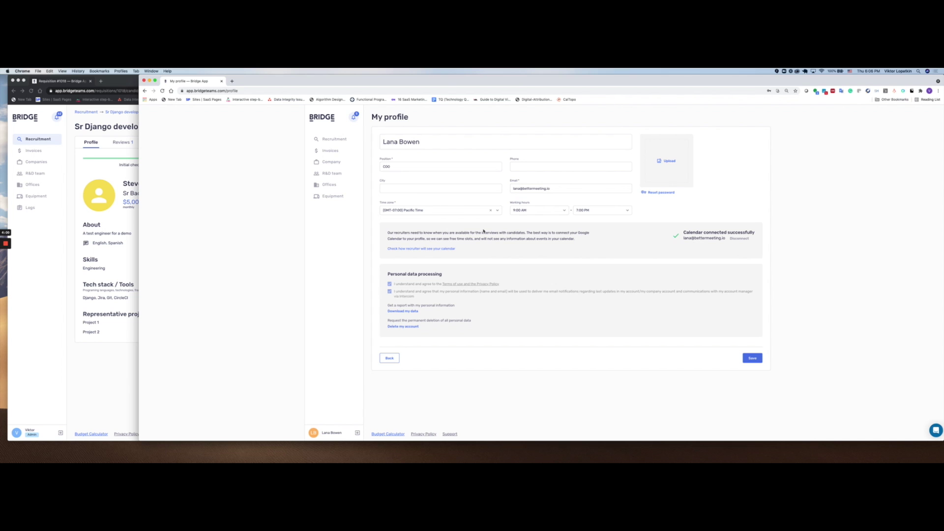
Step: Log out of the incognito Bridge window and sign back in with the recruiter's credentials
{"action": "left_click", "coordinate": [107, 354]}
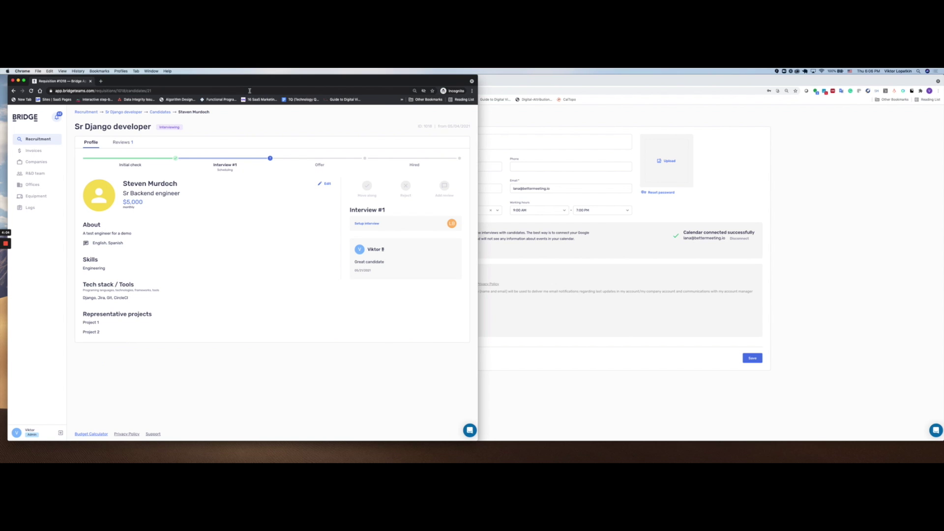
{"action": "left_click_drag", "start_coordinate": [251, 82], "coordinate": [299, 81]}
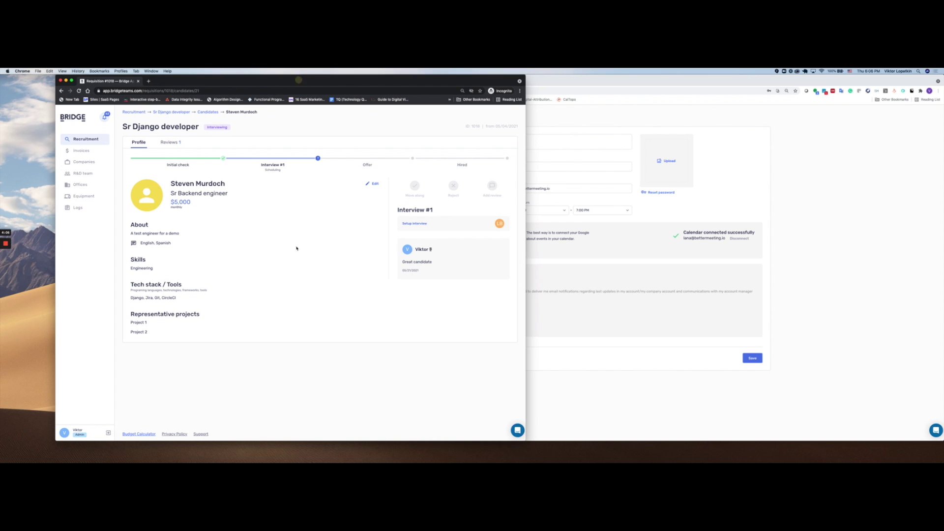
{"action": "left_click", "coordinate": [108, 434]}
{"action": "left_click", "coordinate": [391, 261]}
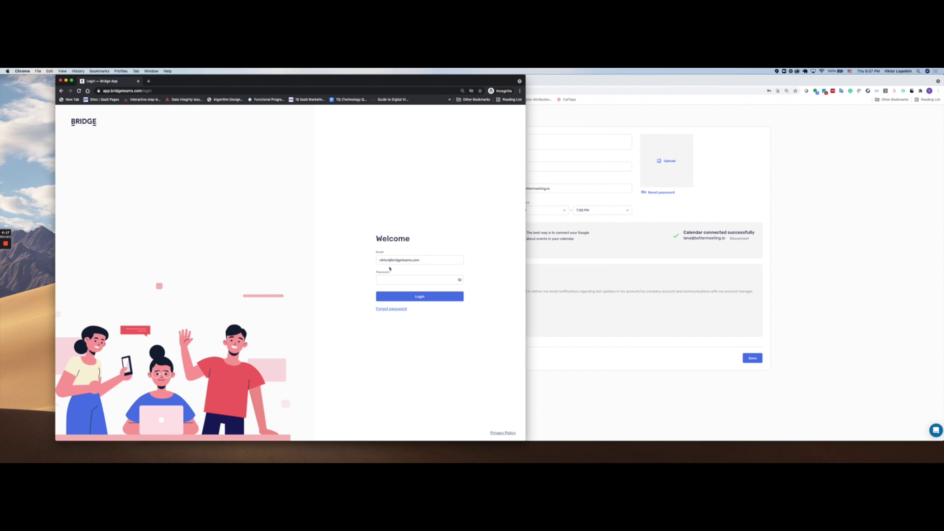
{"action": "left_click", "coordinate": [389, 276]}
{"action": "left_click", "coordinate": [416, 296]}
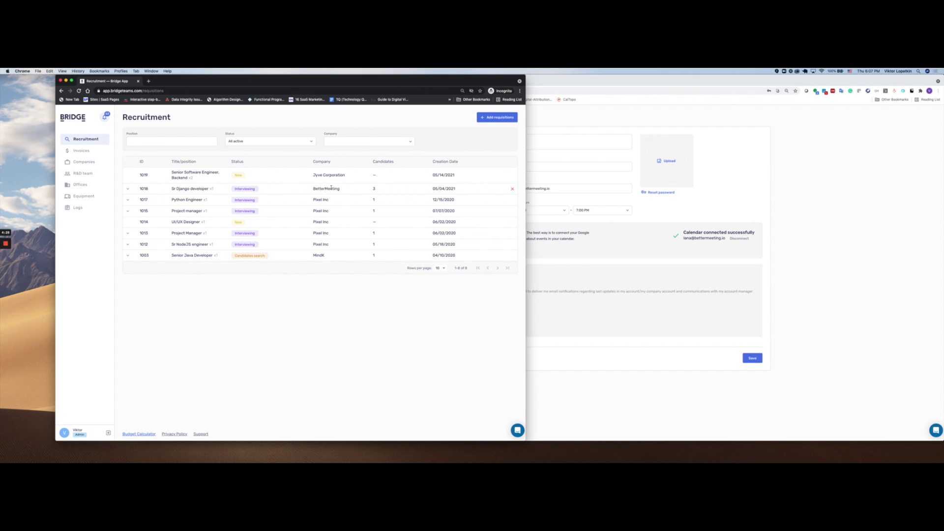
Step: Open the Sr Django developer requisition, then save the profile with the reconnected calendar
{"action": "left_click", "coordinate": [193, 189]}
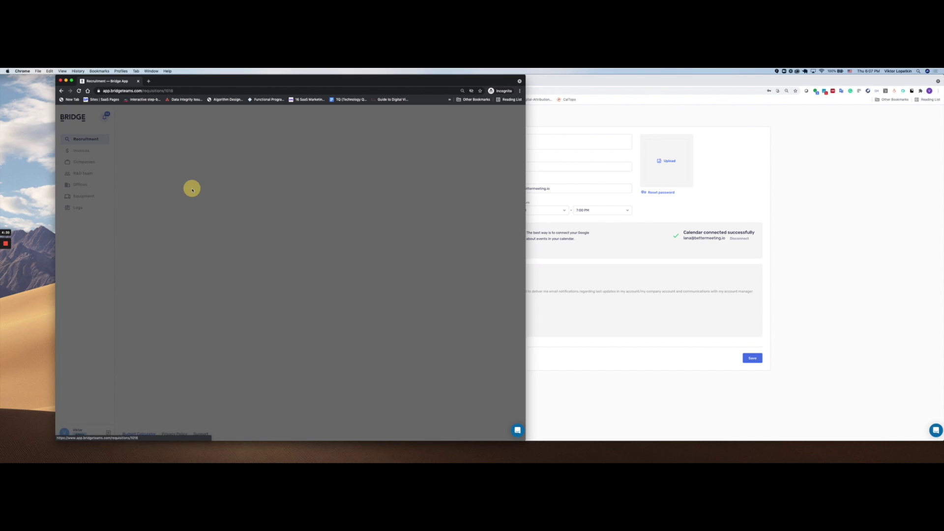
{"action": "left_click_drag", "start_coordinate": [462, 87], "coordinate": [434, 134]}
{"action": "left_click", "coordinate": [804, 180]}
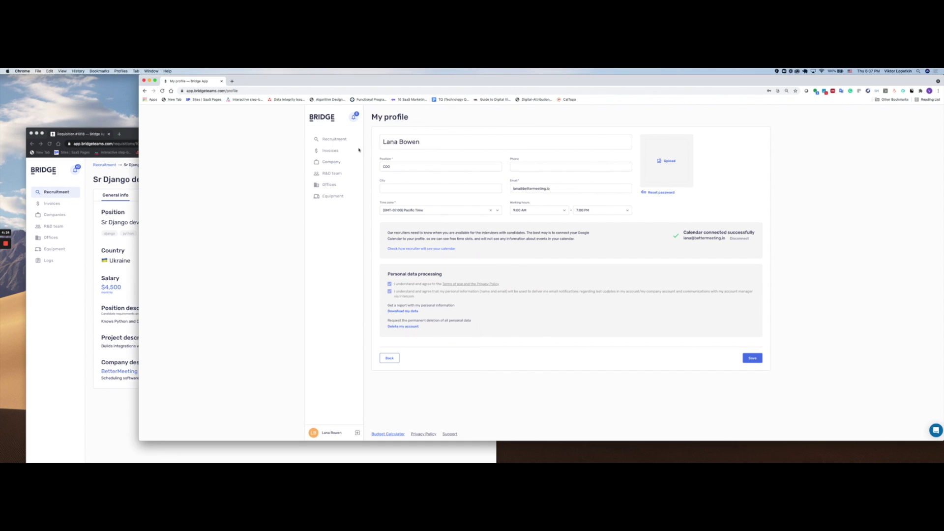
{"action": "left_click", "coordinate": [332, 139]}
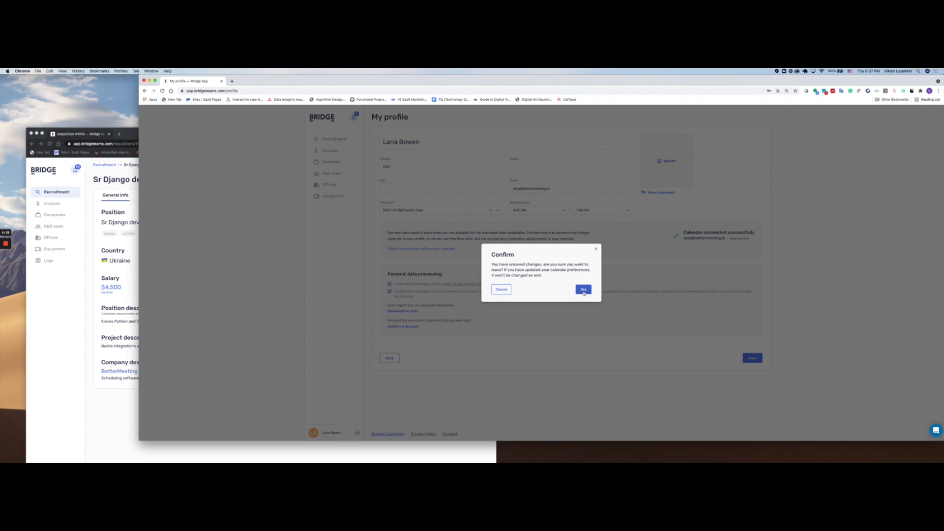
{"action": "left_click", "coordinate": [500, 289]}
{"action": "left_click", "coordinate": [750, 359]}
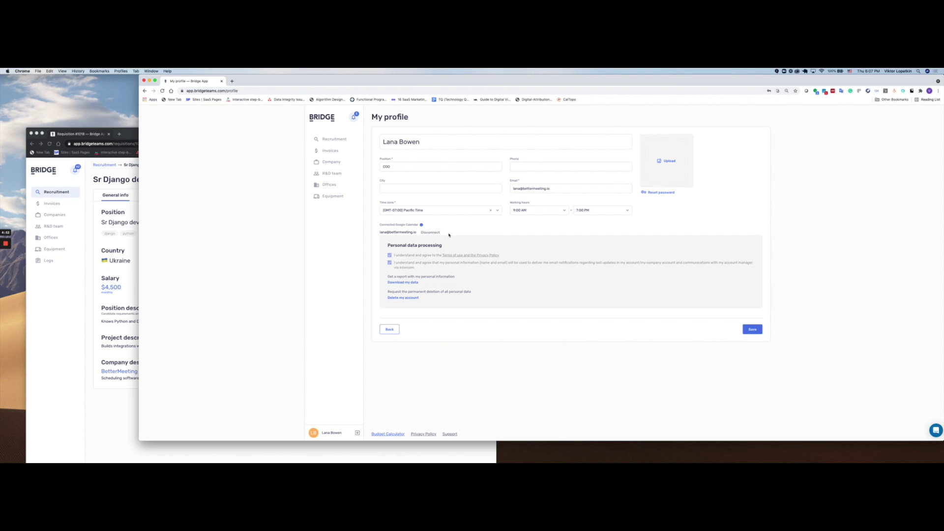
Step: Return the profile window to Recruitment and bring the requisition window forward
{"action": "left_click", "coordinate": [334, 139]}
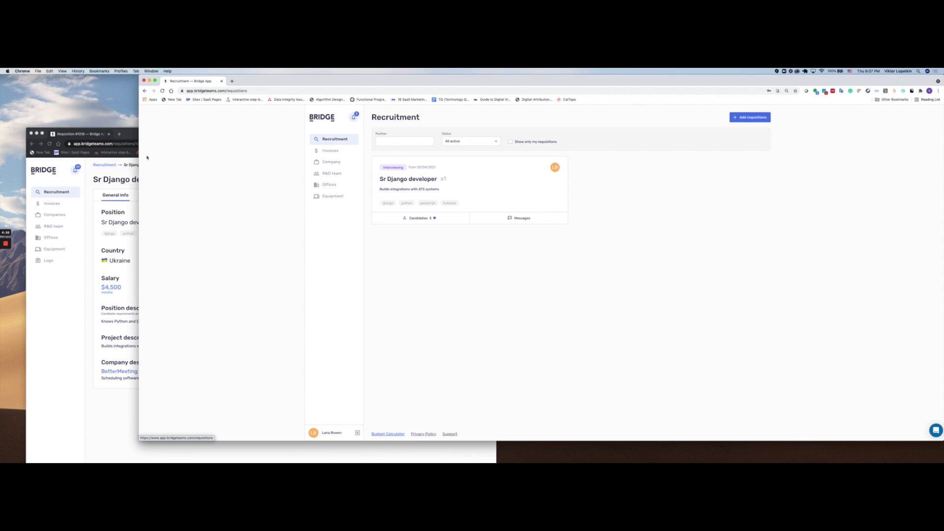
{"action": "left_click_drag", "start_coordinate": [139, 155], "coordinate": [313, 164]}
{"action": "left_click_drag", "start_coordinate": [248, 130], "coordinate": [230, 80]}
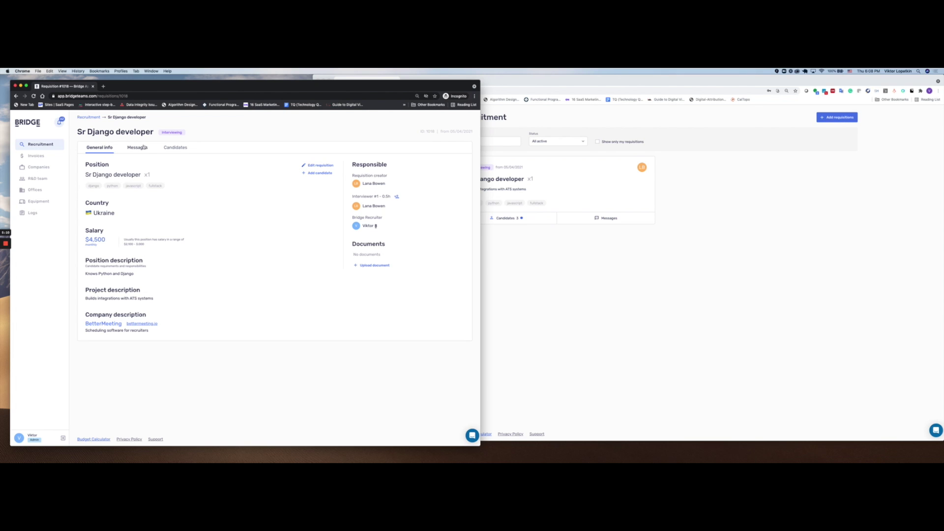
Step: Show the Sr Django developer Candidates list in both windows and open the pending candidate's profile
{"action": "left_click", "coordinate": [174, 148]}
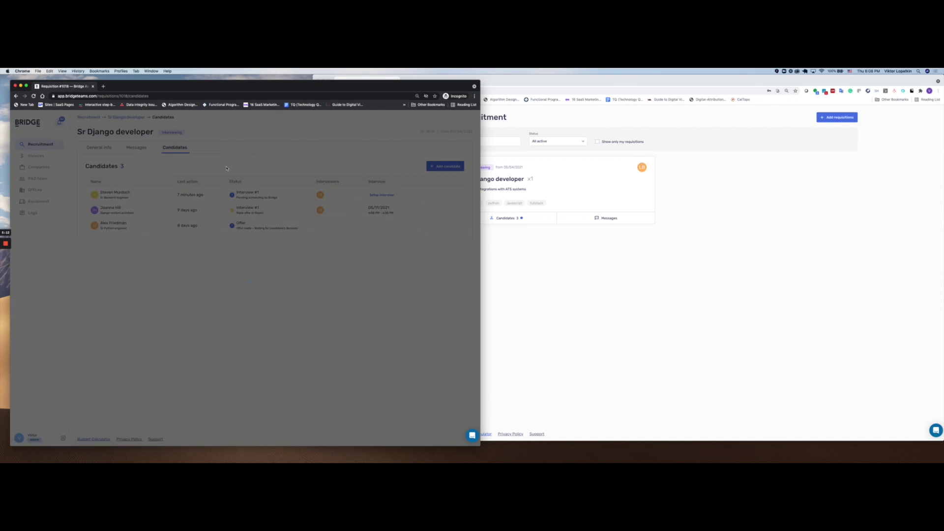
{"action": "left_click", "coordinate": [508, 234]}
{"action": "left_click", "coordinate": [511, 219]}
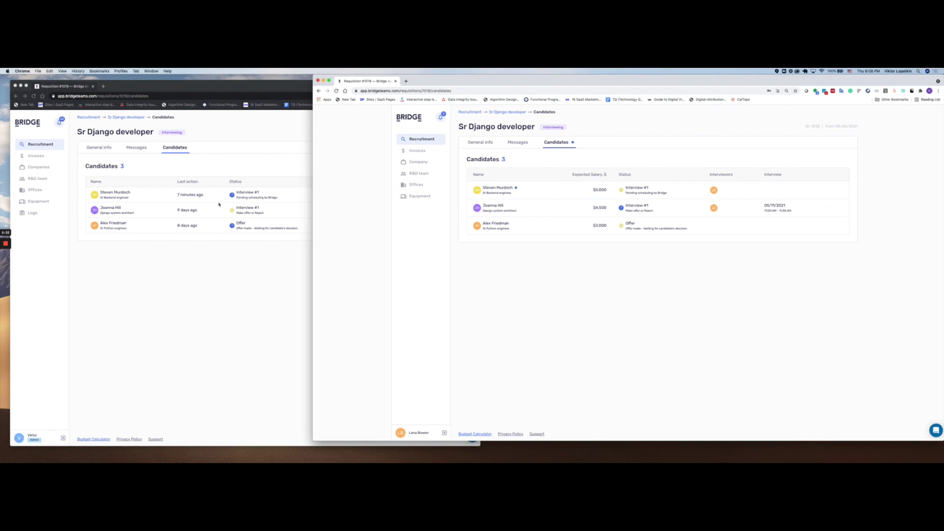
{"action": "left_click", "coordinate": [130, 187]}
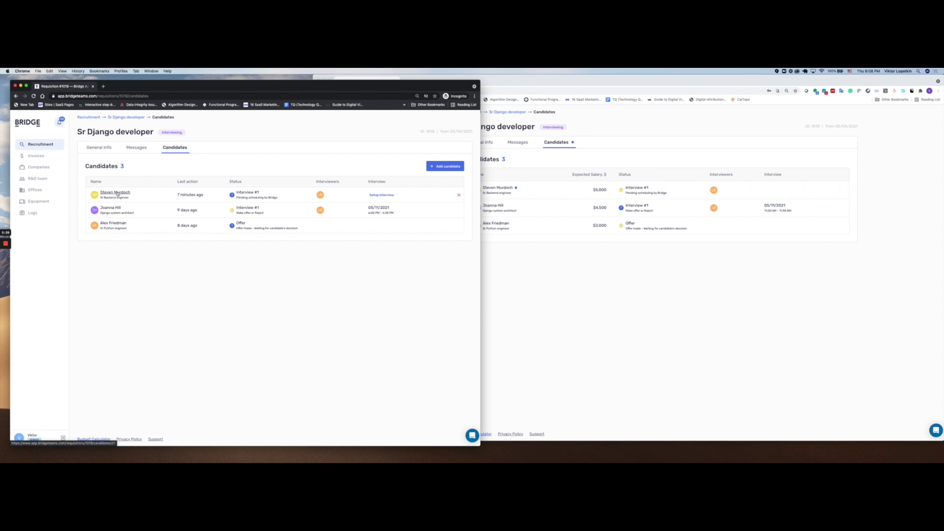
{"action": "left_click", "coordinate": [117, 192]}
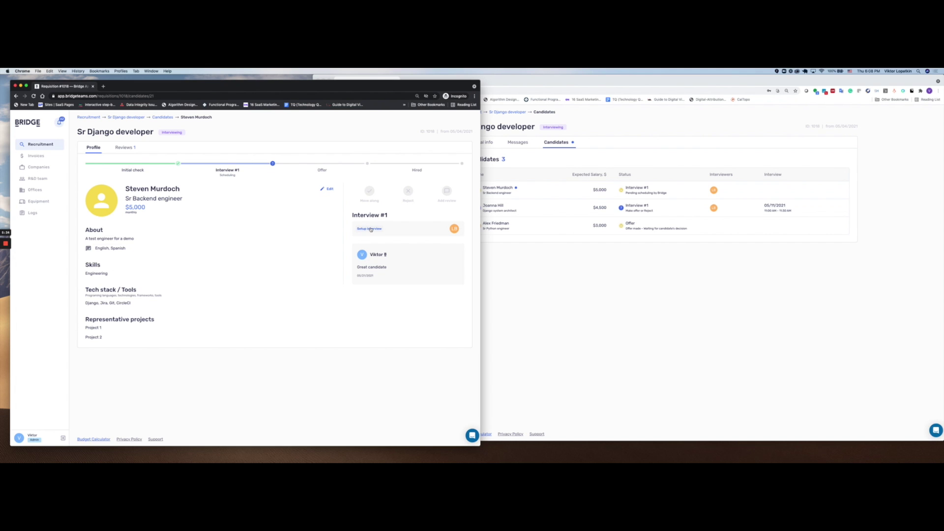
Step: Start interview setup and pick the May 25, 7:30–8:00 PM slot
{"action": "left_click", "coordinate": [370, 228]}
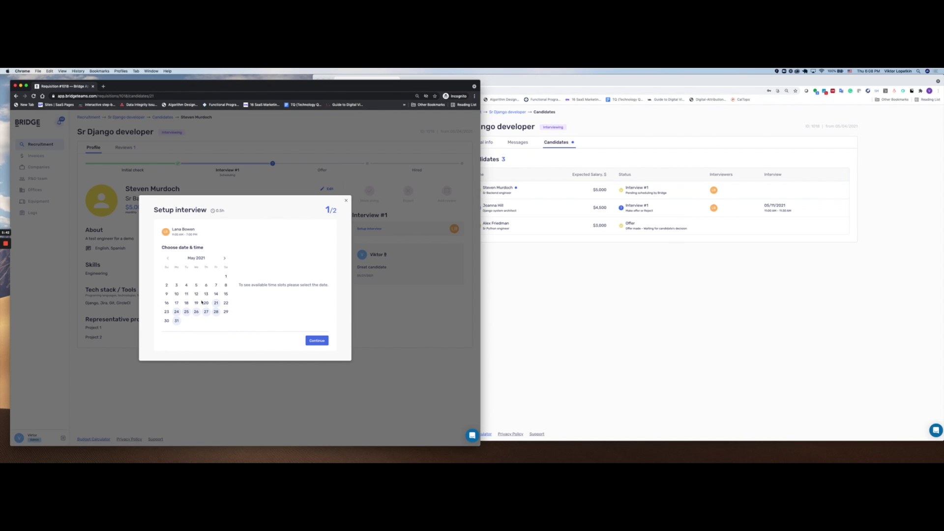
{"action": "left_click", "coordinate": [186, 311]}
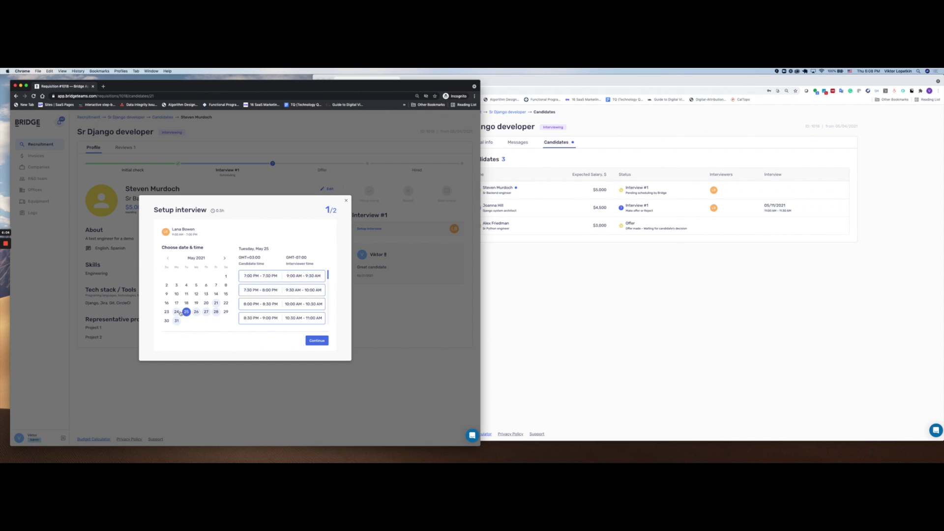
{"action": "left_click", "coordinate": [294, 295]}
Step: Add the description 'Test for Google' and the guest's email, then send the invitations
{"action": "left_click", "coordinate": [316, 340]}
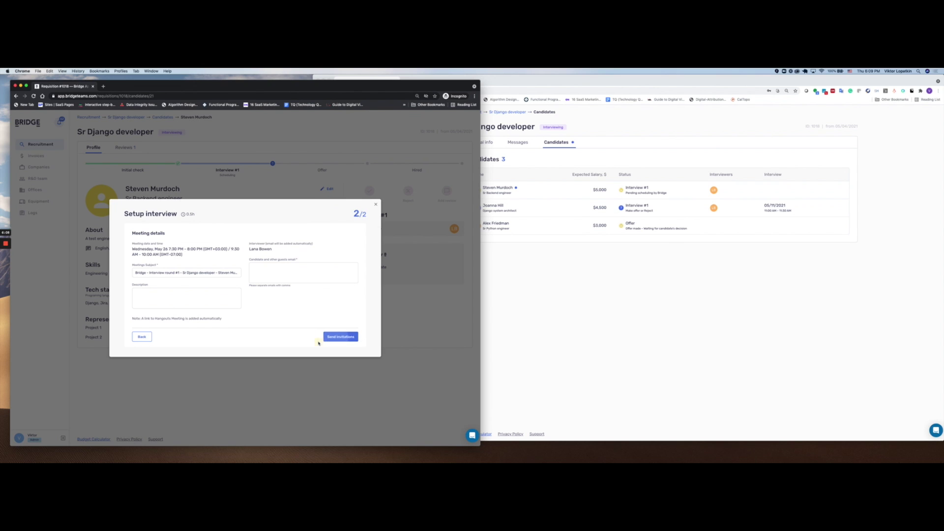
{"action": "left_click", "coordinate": [177, 291]}
{"action": "type", "text": "Test"}
{"action": "type", "text": "for Google"}
{"action": "left_click", "coordinate": [286, 271]}
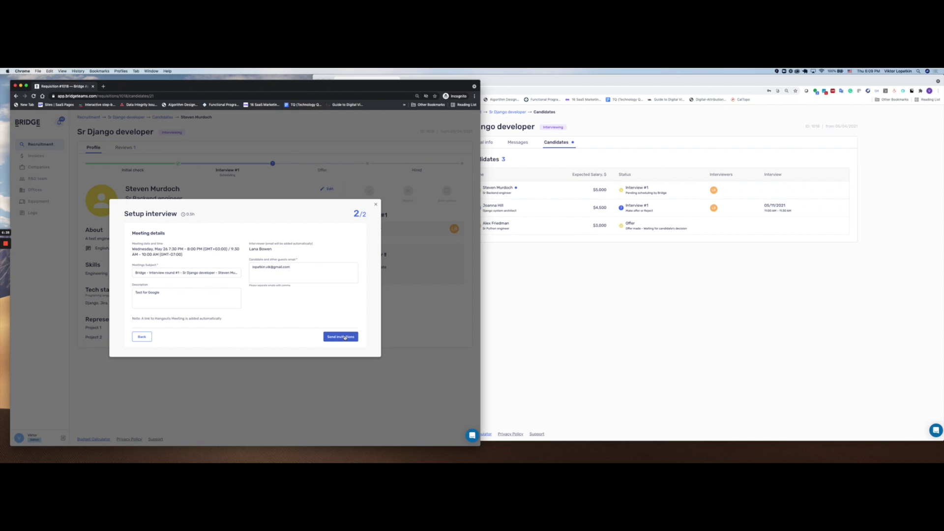
{"action": "left_click", "coordinate": [345, 337]}
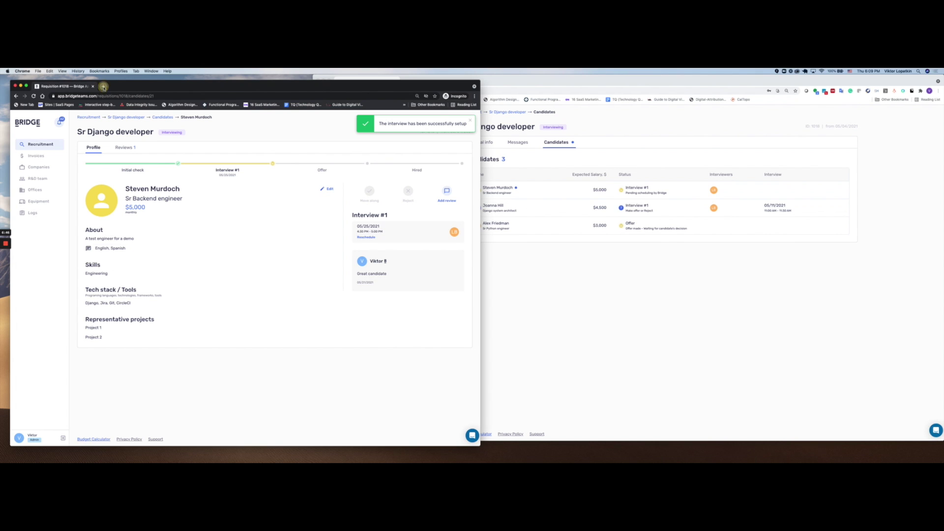
{"action": "left_click", "coordinate": [104, 86]}
Step: Load gmail.com and open the 'Invitation: Bridge - Interview round #1' email for Tue May 25
{"action": "type", "text": "gmail.com"}
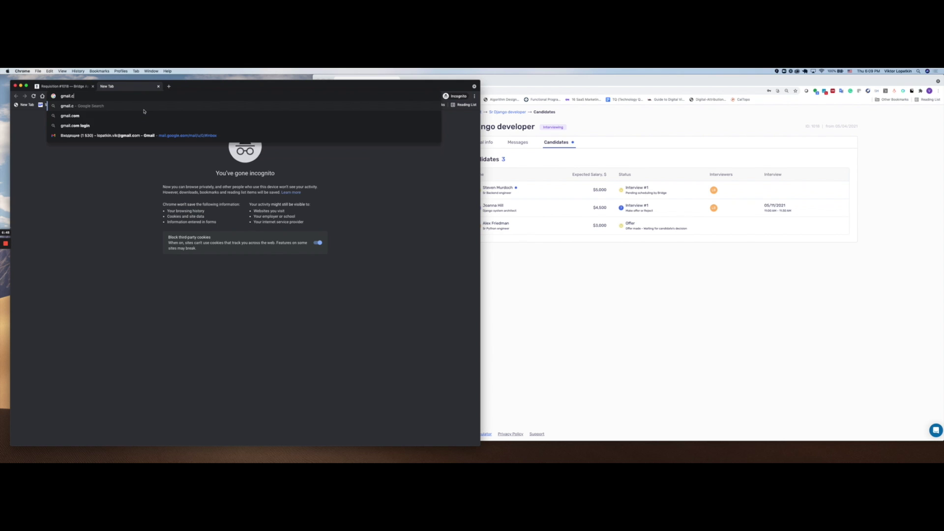
{"action": "key", "text": "Return"}
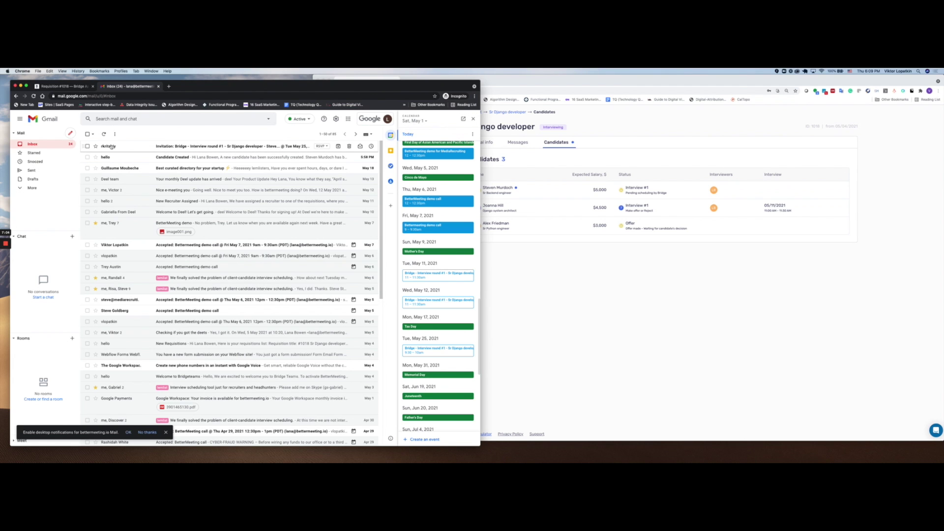
{"action": "mouse_move", "coordinate": [111, 147]}
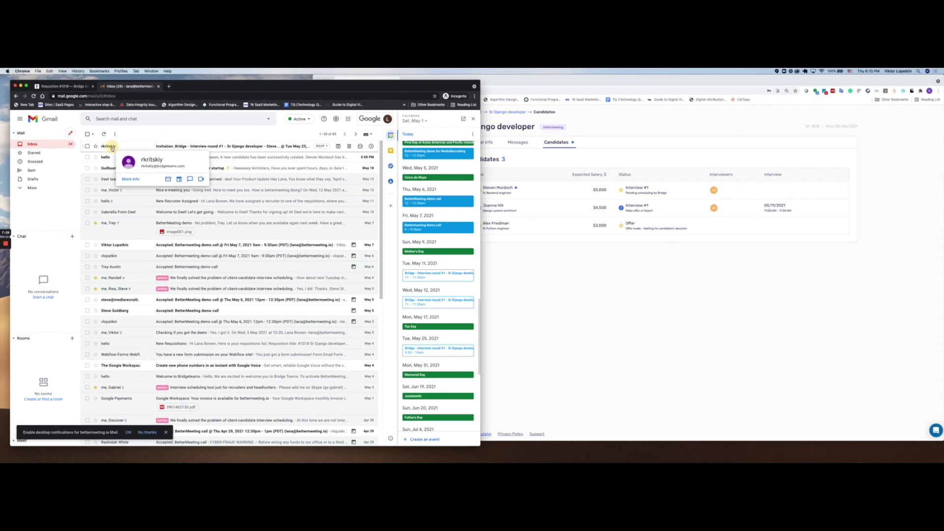
{"action": "left_click", "coordinate": [112, 147]}
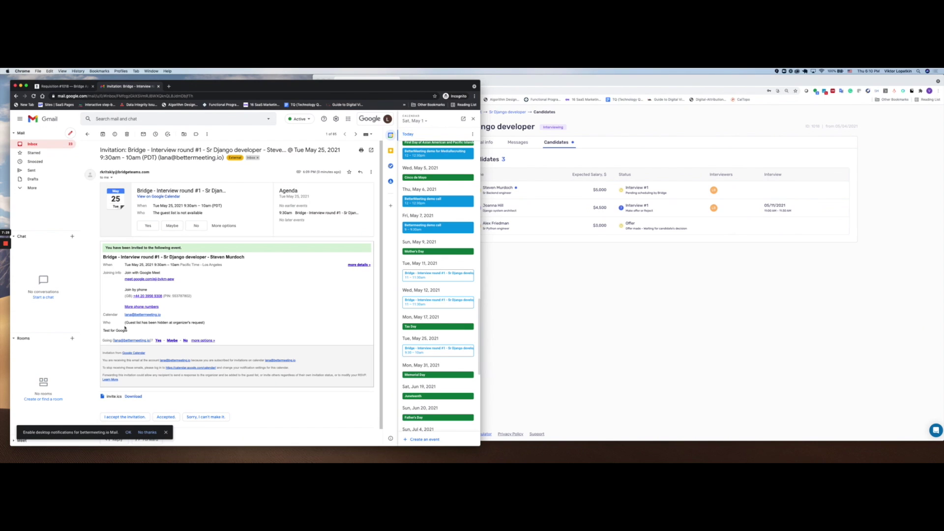
Step: Accept the May 25 interview invitation with Yes, review its calendar event, then bring Bridge forward
{"action": "left_click_drag", "start_coordinate": [104, 331], "coordinate": [129, 331]}
{"action": "left_click", "coordinate": [150, 227]}
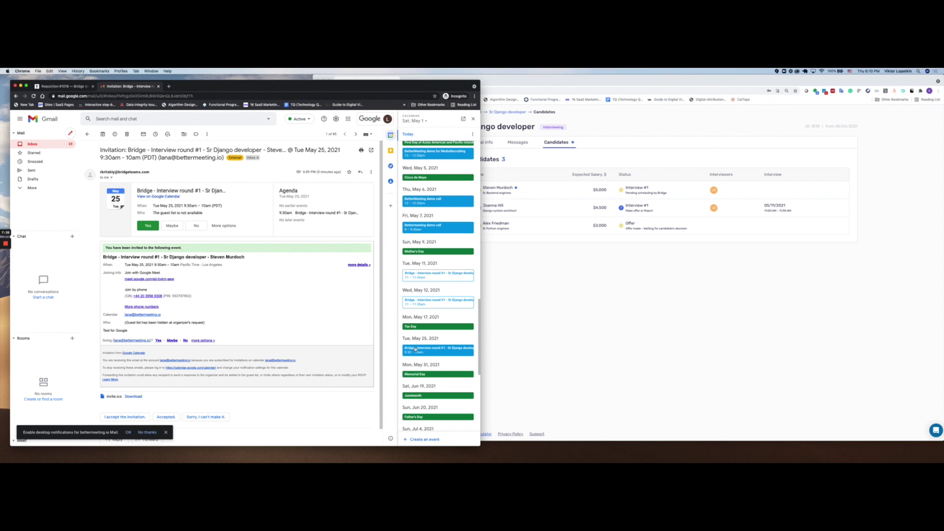
{"action": "left_click", "coordinate": [435, 352]}
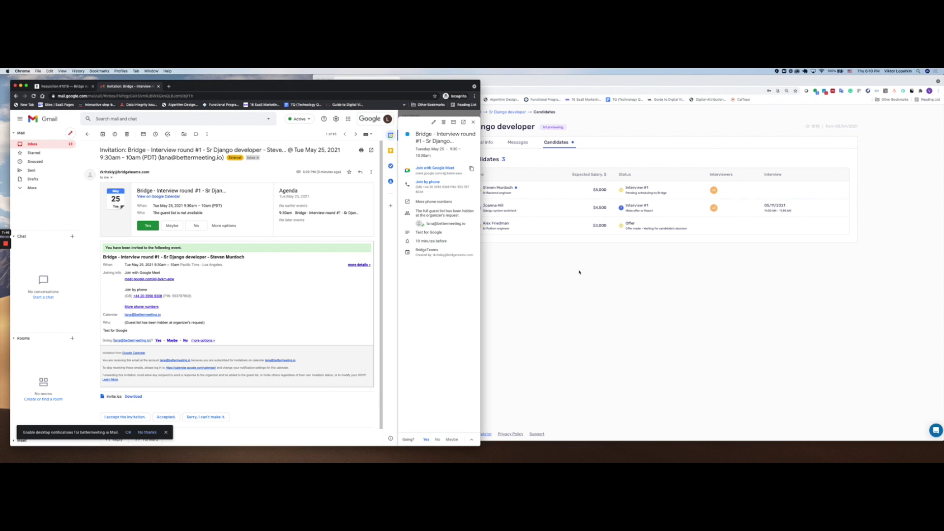
{"action": "left_click", "coordinate": [550, 266]}
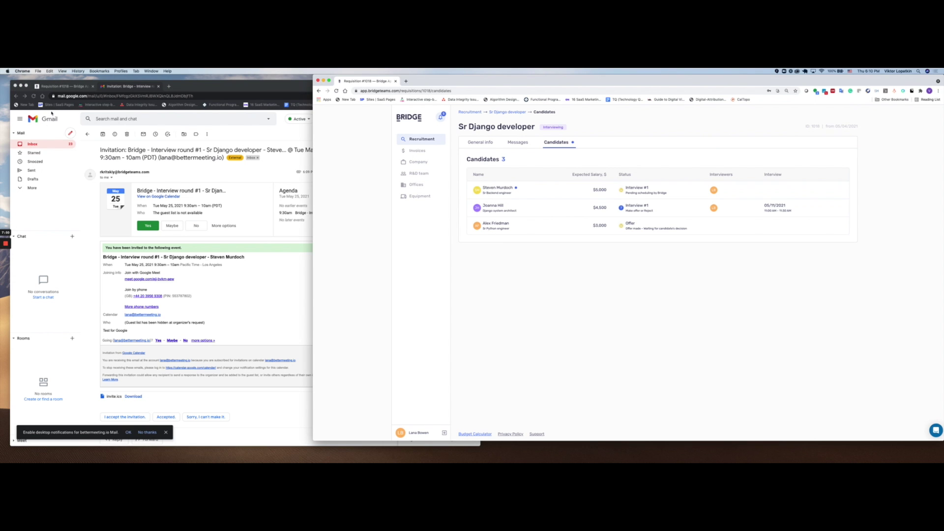
Step: Reschedule the candidate's interview to May 27 in the 8:00–8:30 PM slot and resend invitations
{"action": "left_click", "coordinate": [60, 87]}
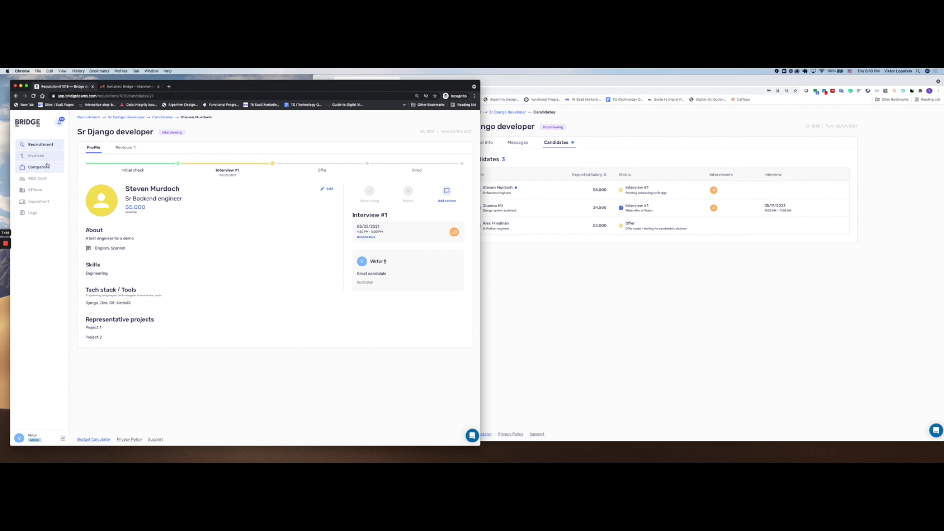
{"action": "left_click", "coordinate": [370, 237]}
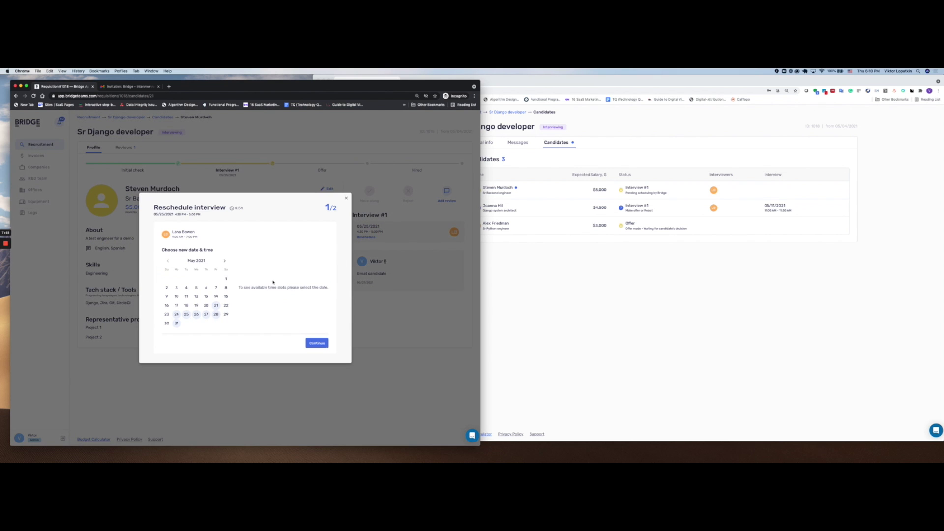
{"action": "left_click", "coordinate": [205, 314]}
{"action": "left_click", "coordinate": [304, 307]}
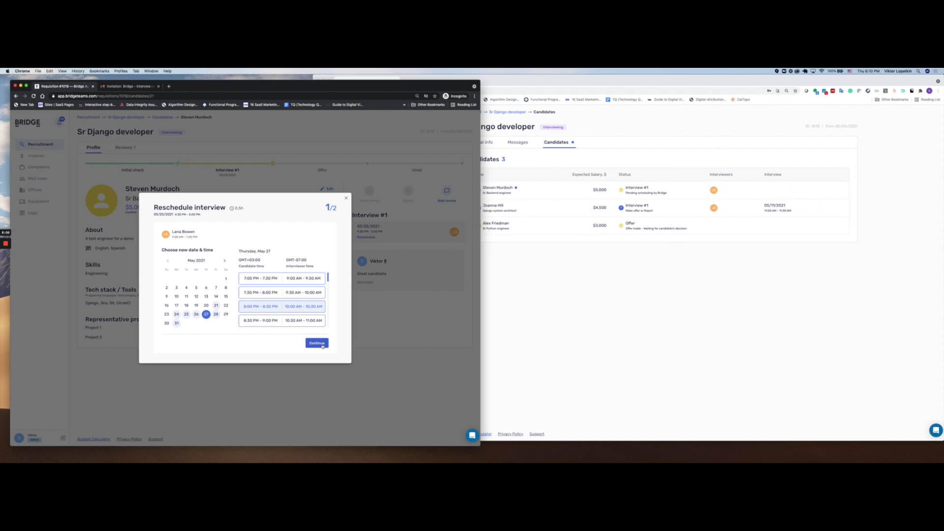
{"action": "left_click", "coordinate": [322, 344]}
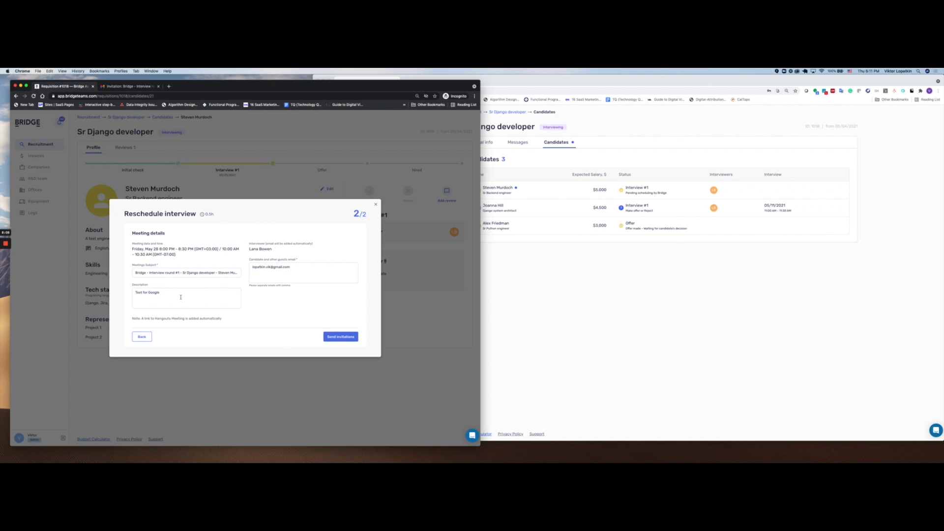
{"action": "left_click", "coordinate": [346, 337]}
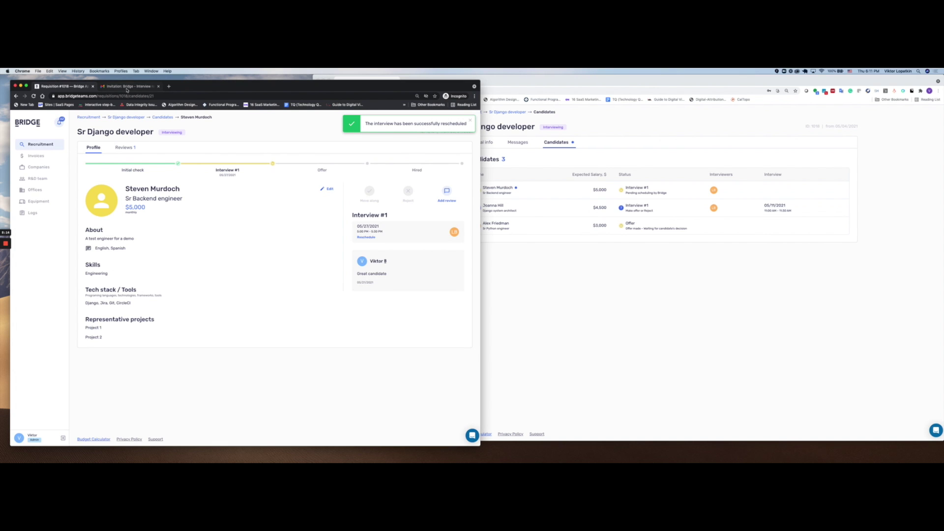
{"action": "left_click", "coordinate": [127, 87]}
Step: Refresh the inbox, open the updated invitation for Thu May 27, 10–10:30am, and view the calendar agenda
{"action": "left_click", "coordinate": [52, 144]}
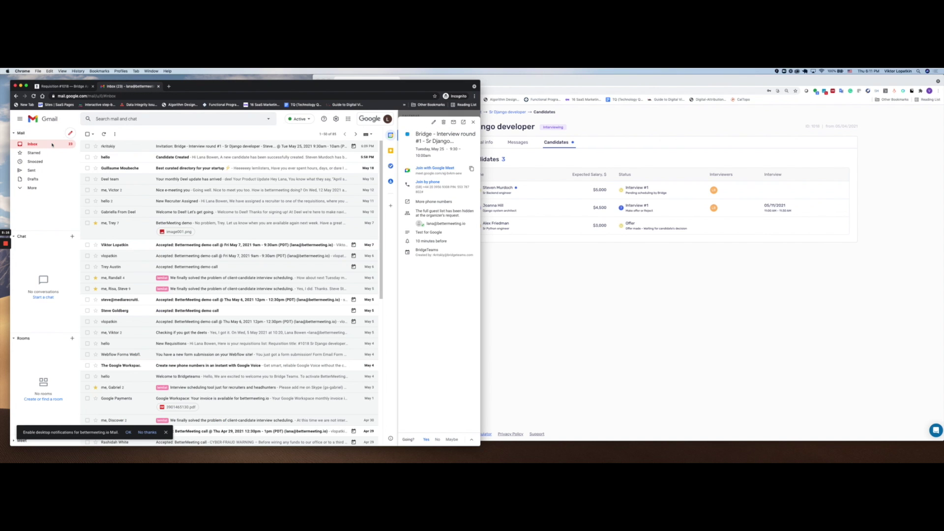
{"action": "left_click", "coordinate": [40, 145]}
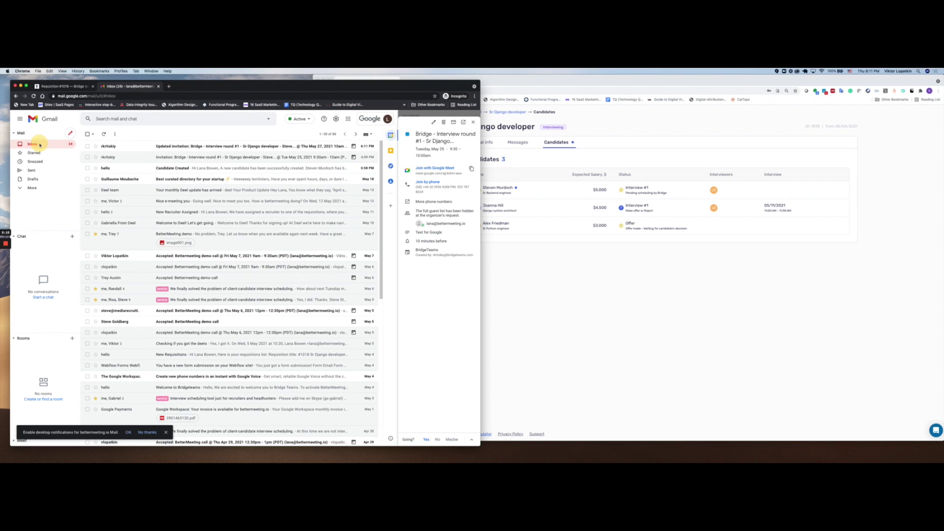
{"action": "left_click", "coordinate": [186, 147]}
{"action": "left_click", "coordinate": [148, 226]}
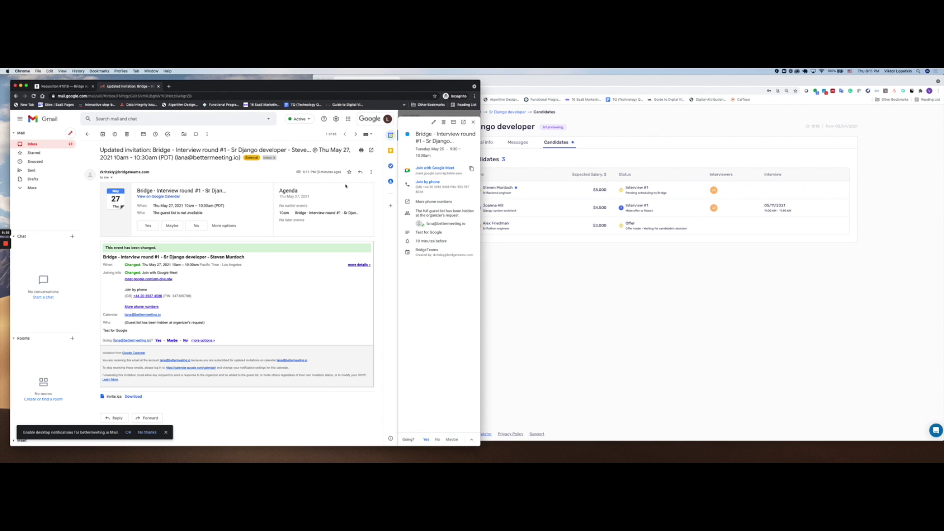
{"action": "left_click", "coordinate": [473, 123]}
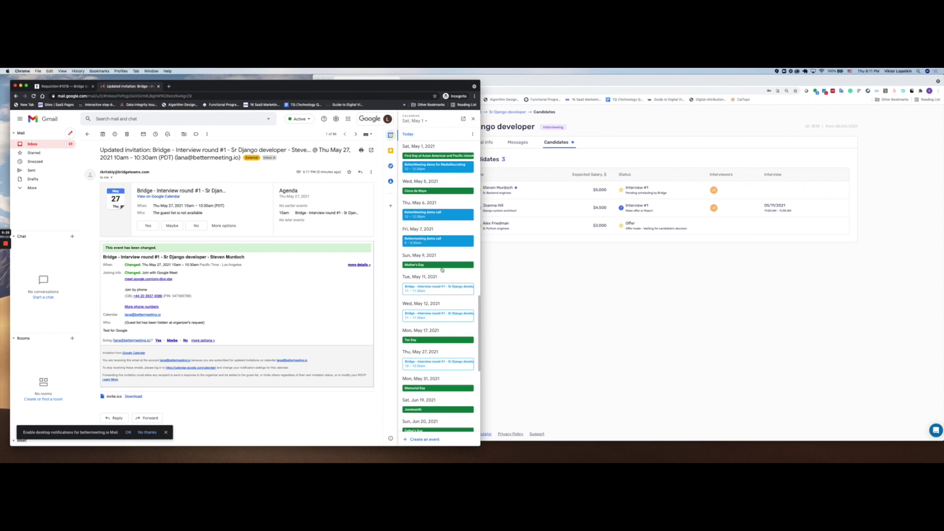
{"action": "scroll", "coordinate": [442, 270], "scroll_direction": "down", "scroll_amount": 5}
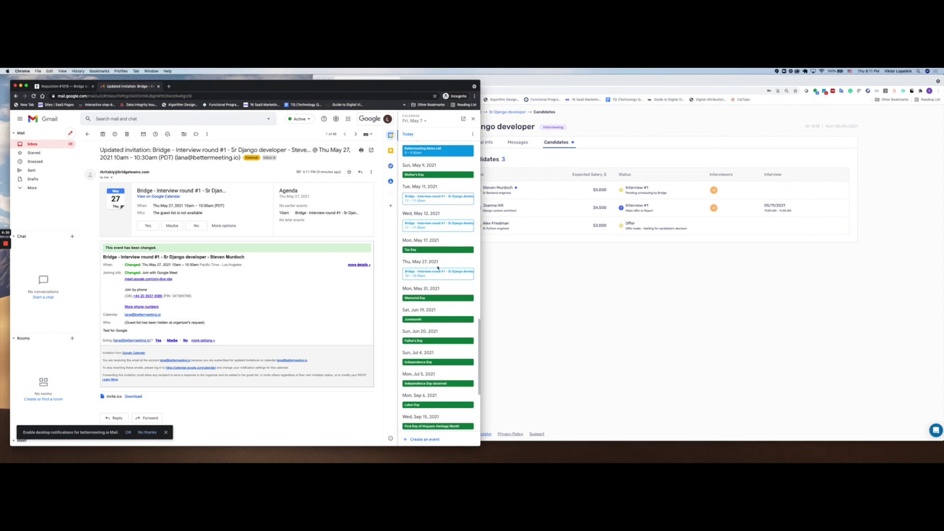